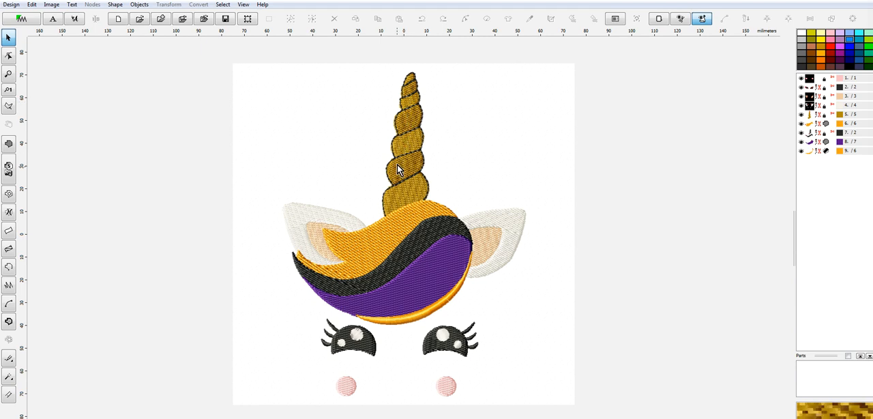
Step: Ungroup the black hair strand from the horn's black outline and delete the old horn outline
left_click(813, 133)
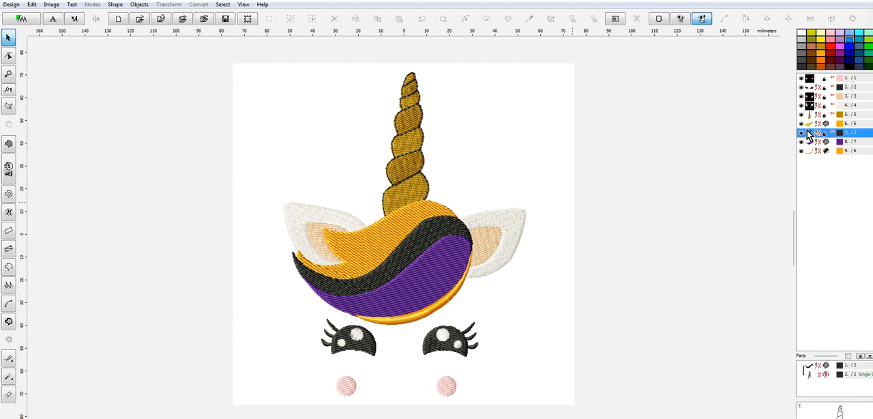
right_click(812, 133)
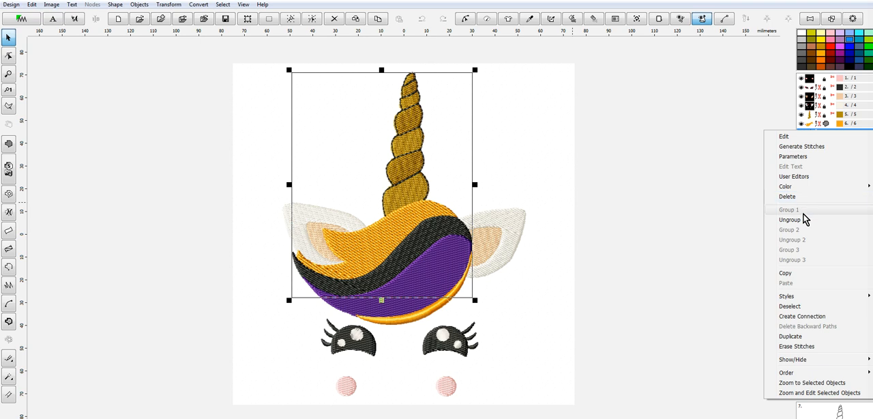
left_click(803, 221)
left_click(812, 141)
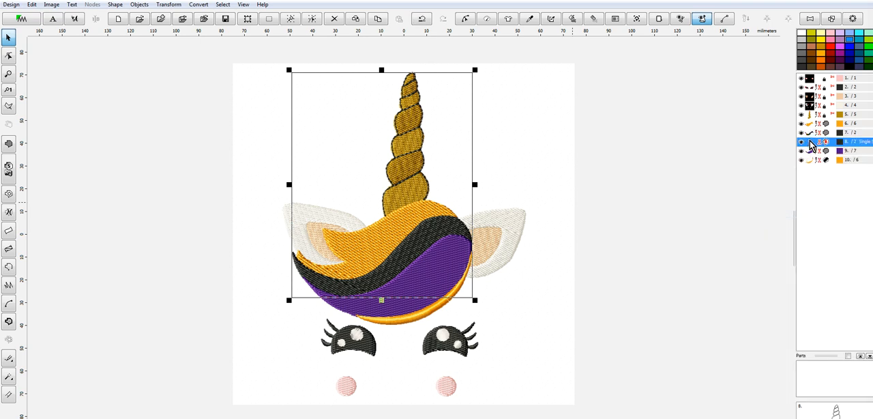
right_click(810, 140)
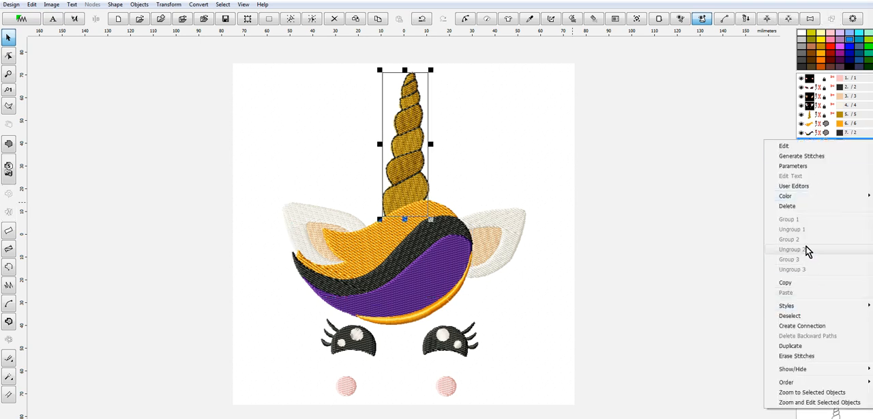
left_click(796, 208)
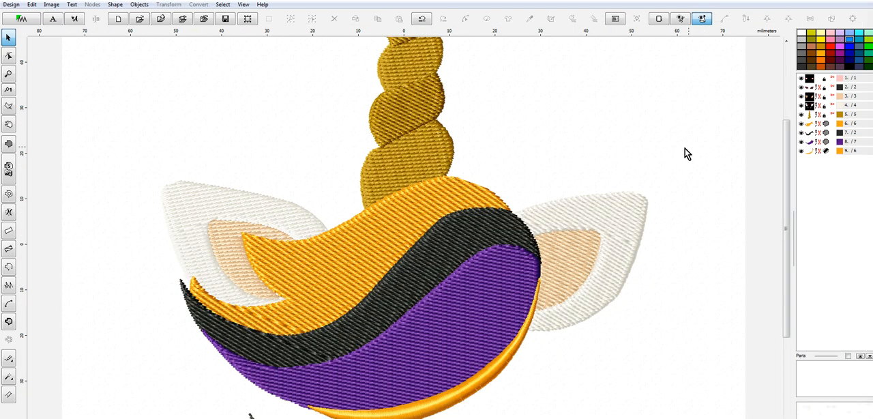
Step: Select the gold horn and start a Single Stitch outline at its base, up the right edge of the lowest segment
left_click_drag(786, 173, 769, 92)
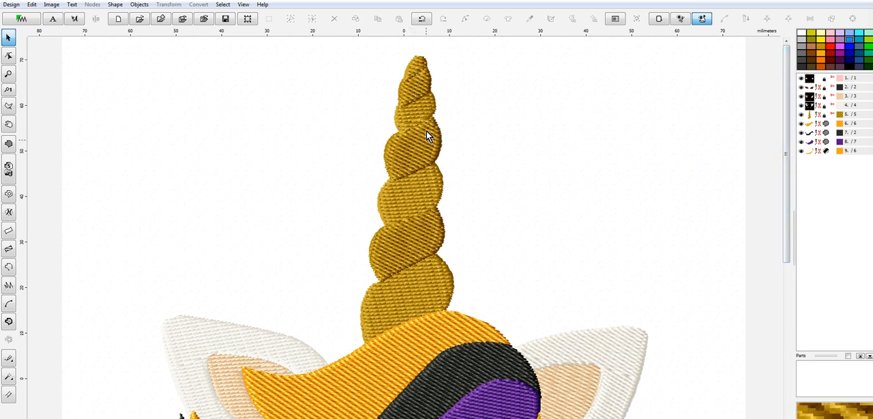
left_click(811, 115)
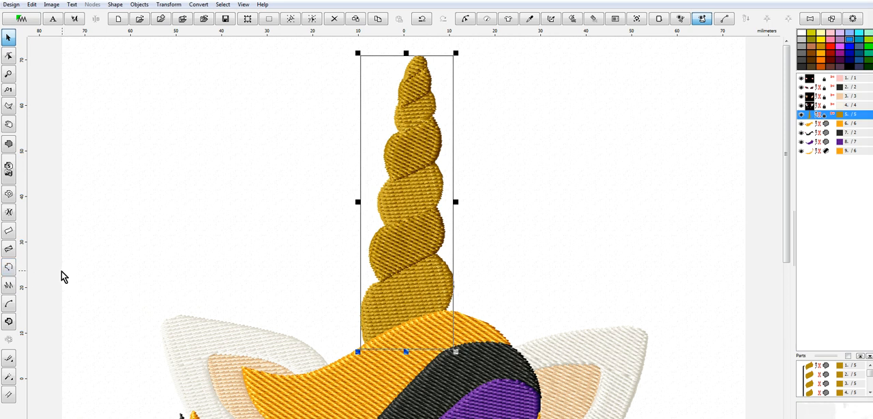
left_click(9, 270)
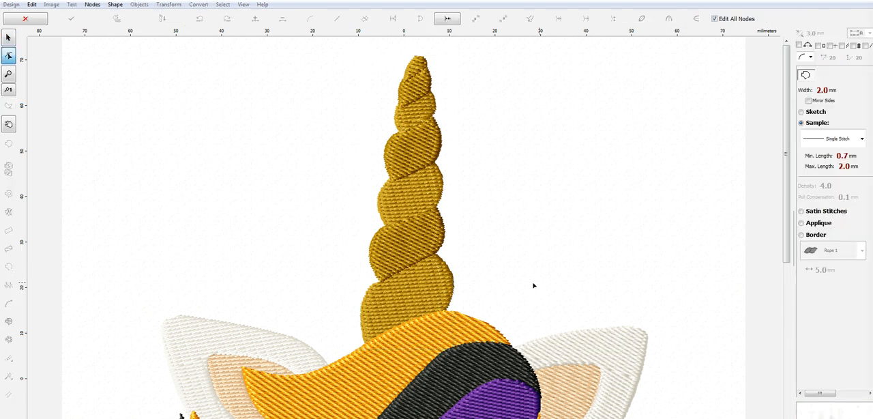
left_click(446, 311)
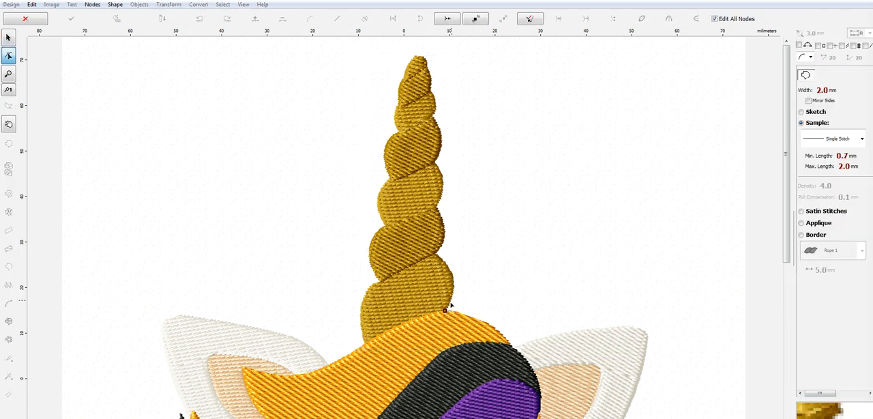
left_click(436, 257)
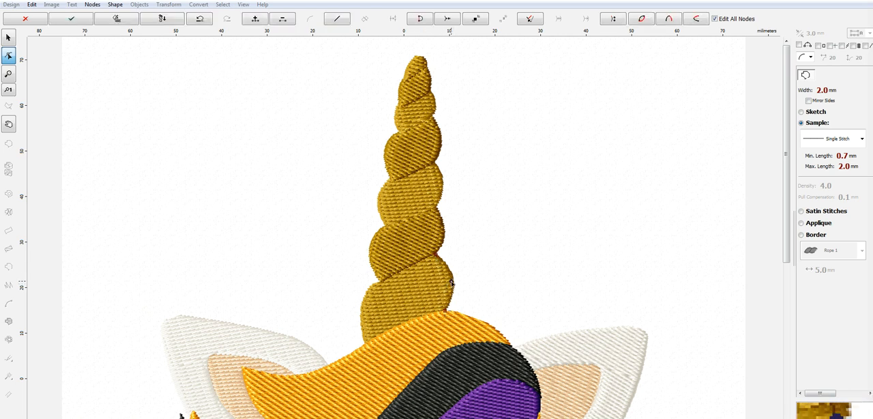
Step: Continue the outline along the second horn segment's curved right edge and across the crease above it to the left notch
scroll(449, 284, "up", 4)
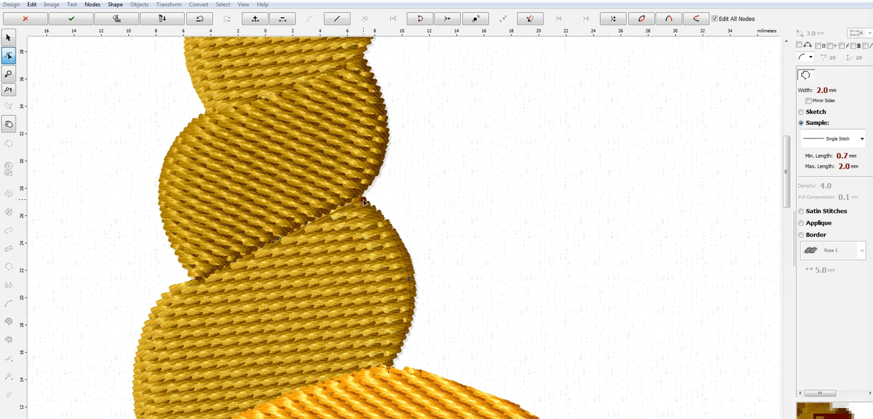
left_click(359, 55)
left_click_drag(361, 127, 383, 131)
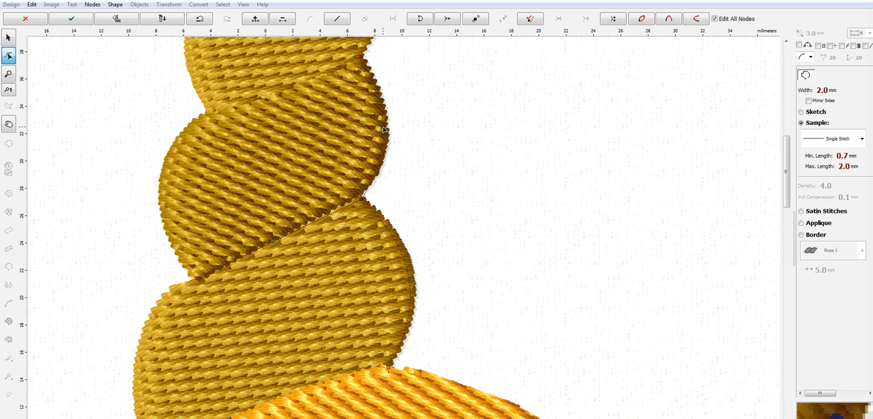
left_click(210, 111)
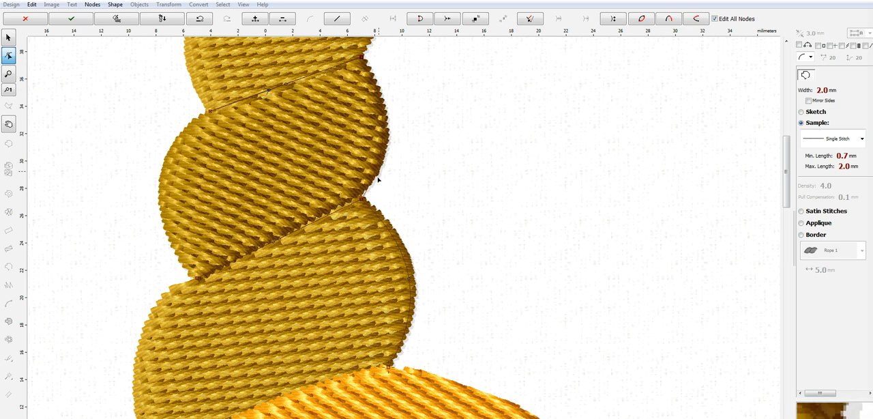
Step: Trace the third horn segment's right edge and the crease above it to the left notch, returning the line to the right side
left_click_drag(786, 191, 787, 146)
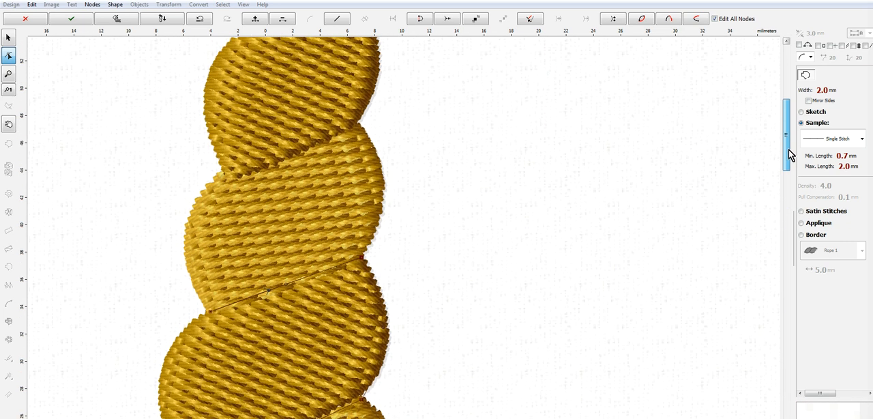
left_click(355, 124)
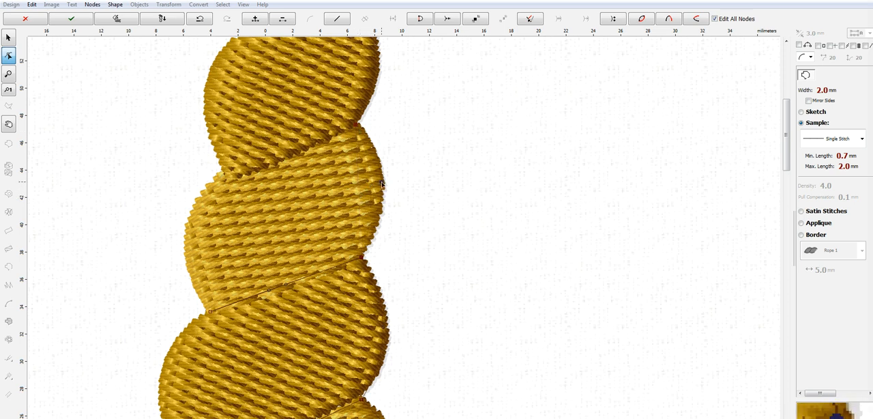
left_click(226, 175)
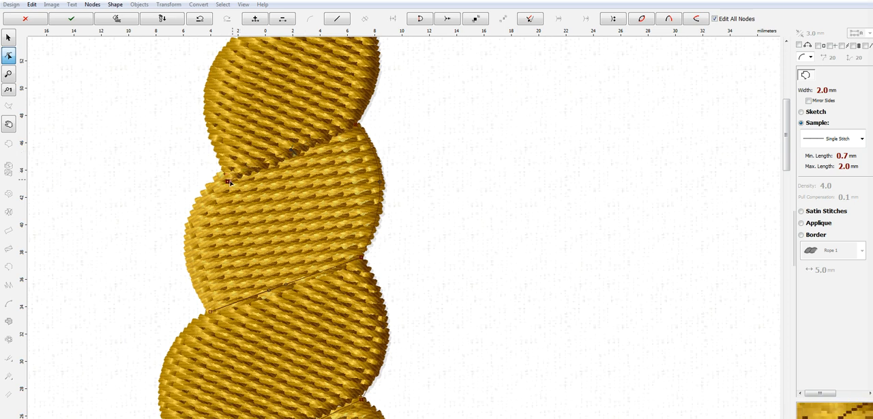
left_click(358, 128)
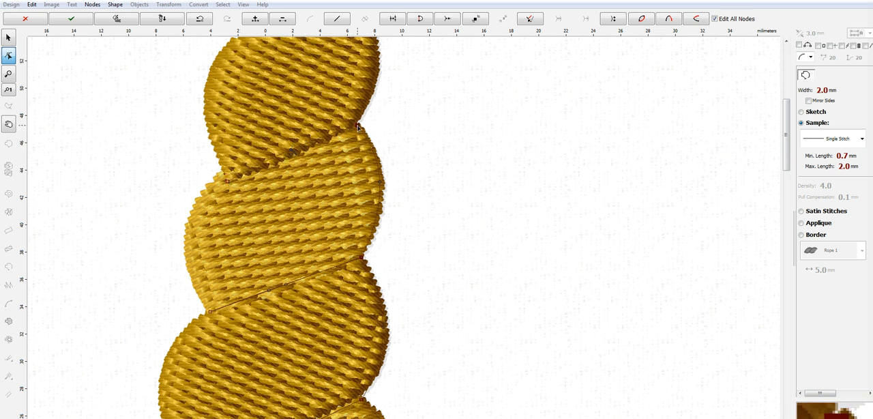
left_click(289, 155)
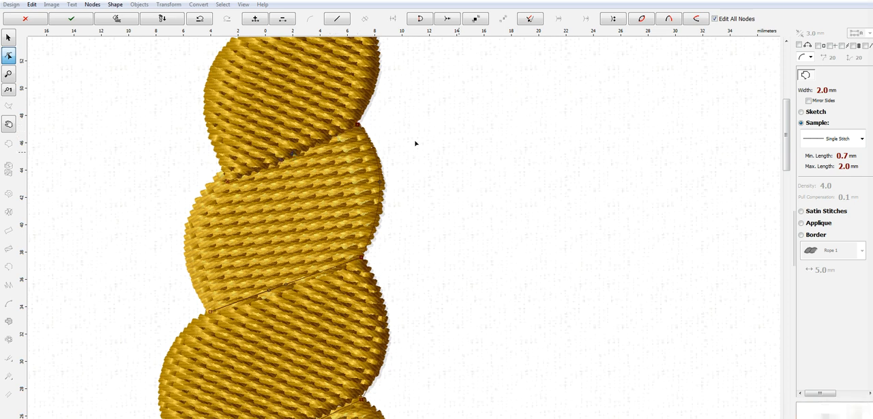
Step: Outline the crease above the fourth horn segment, tracing to the left notch and back to the right edge
left_click_drag(787, 146, 604, 111)
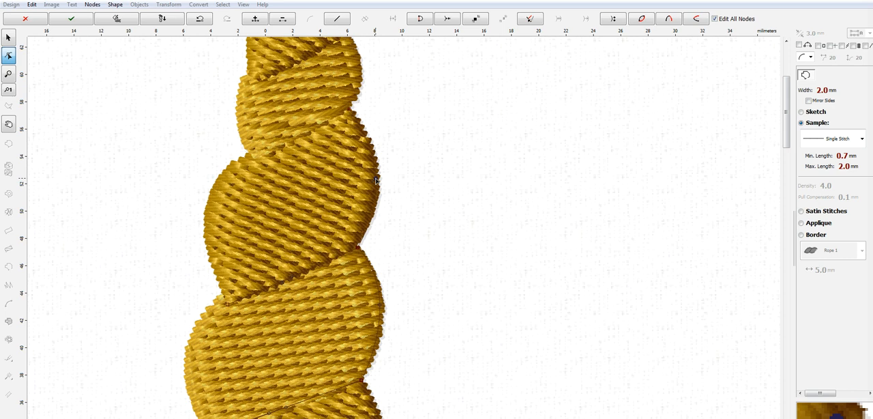
left_click(253, 157)
left_click_drag(336, 116, 347, 111)
Step: Extend the outline along the fifth horn segment's right edge, curving it to fit, and across the crease above it
left_click_drag(791, 152, 787, 121)
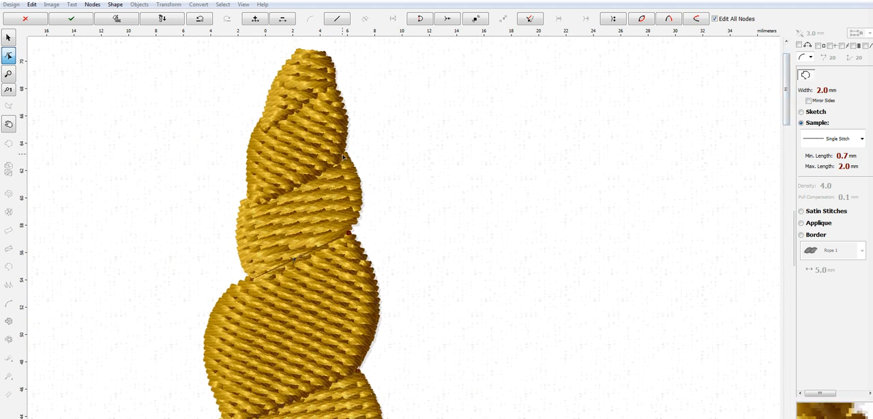
left_click(344, 155)
left_click_drag(346, 193, 358, 195)
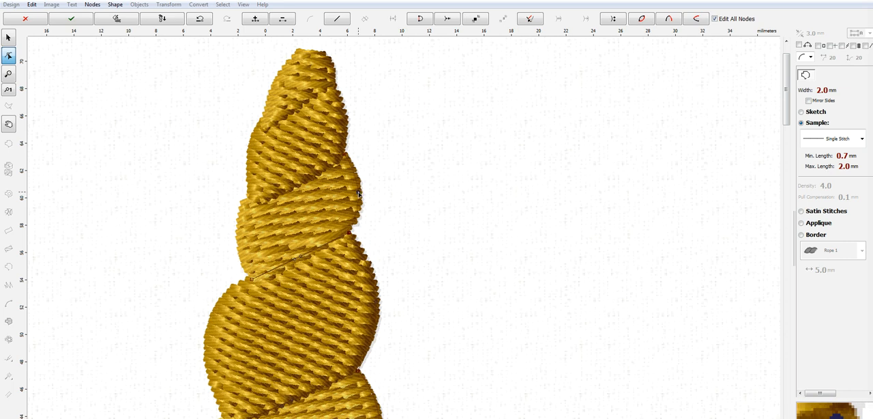
left_click(250, 204)
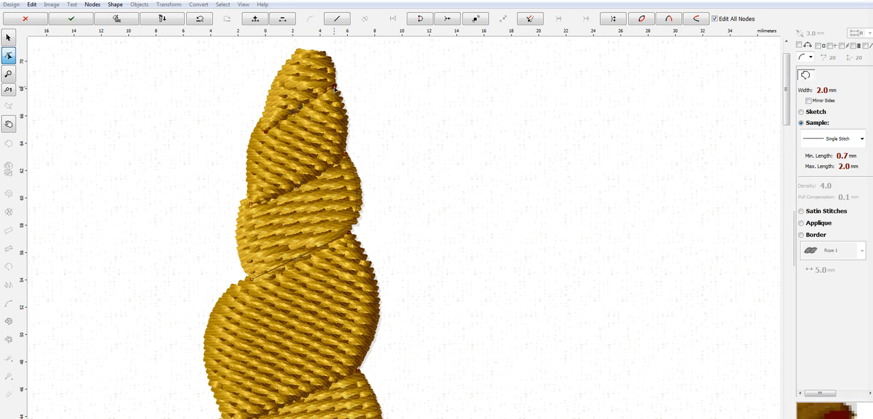
Step: Trace the crease beneath the horn's tip segment across and back, and continue up the tip's right edge to the top
left_click(264, 130)
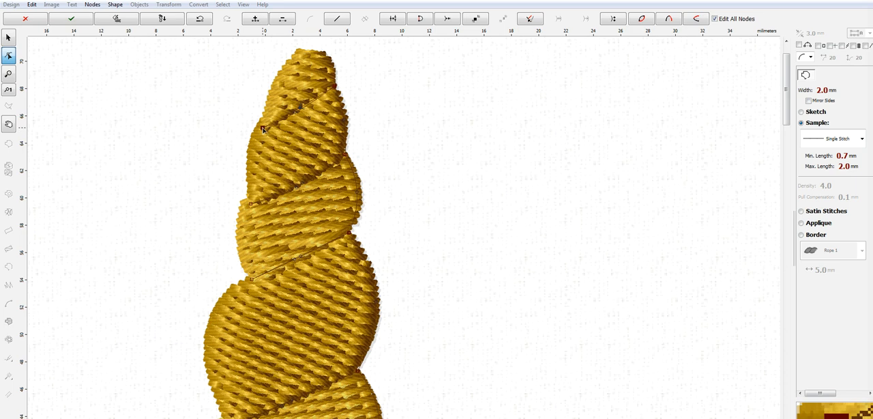
left_click(335, 87)
left_click(316, 49)
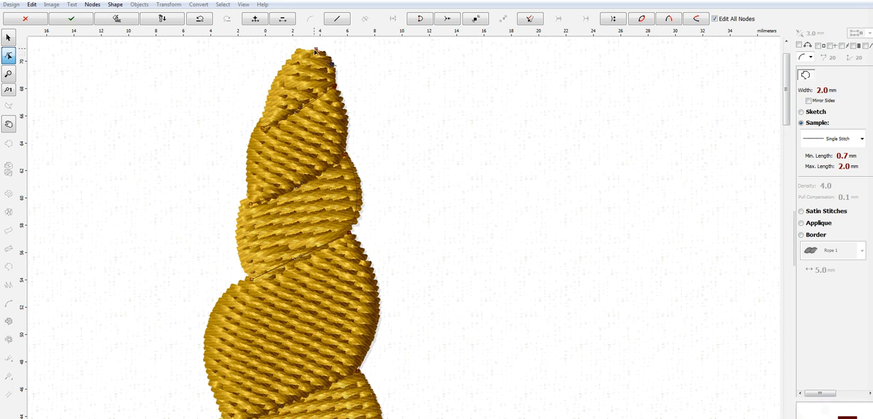
Step: Outline the left edges of the tip and the segment below it, bending the line to match the stitched shape
left_click(273, 85)
left_click_drag(295, 68, 292, 58)
left_click_drag(263, 121, 262, 126)
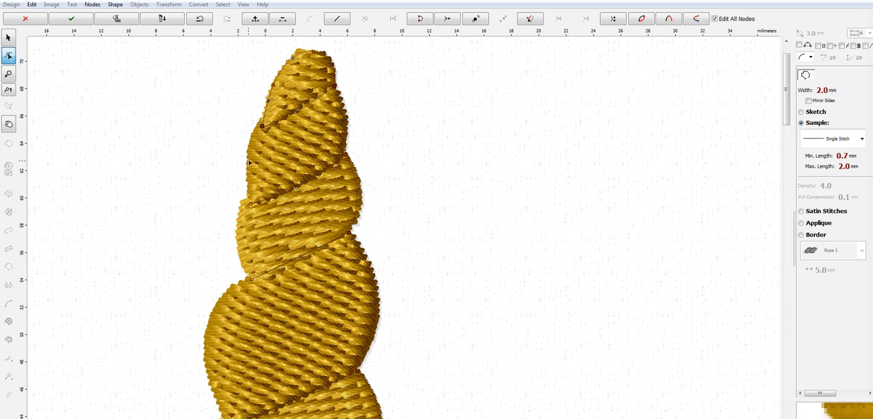
left_click(250, 204)
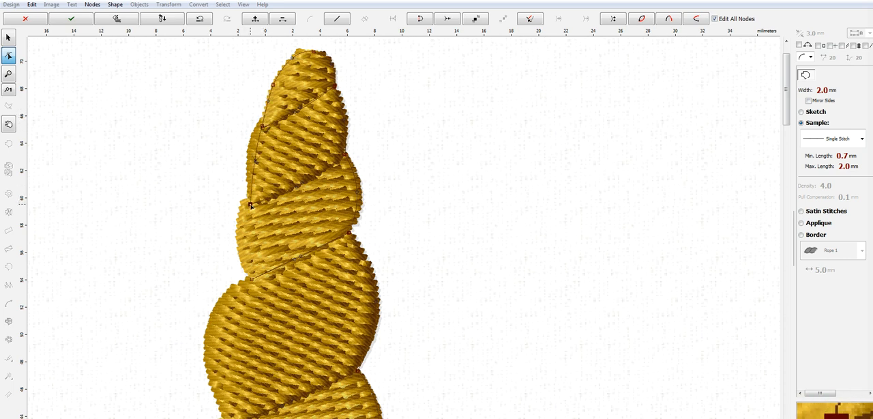
left_click_drag(256, 161, 250, 145)
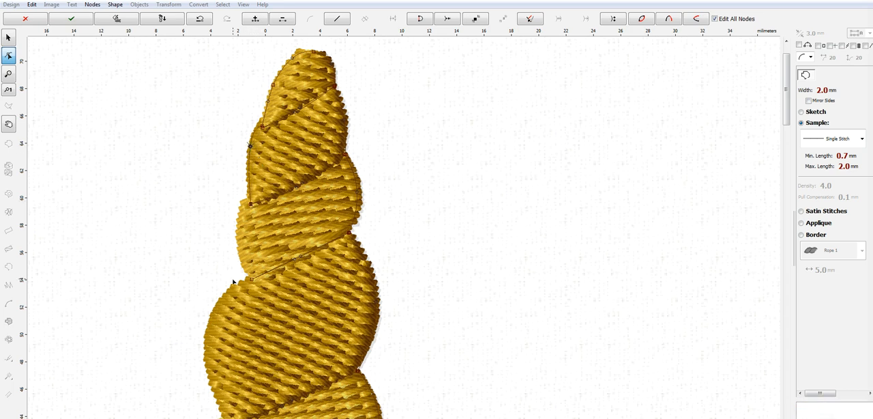
Step: Outline the fifth segment's left edge, deleting the stray node and curving the line outward to the fill's edge
left_click_drag(245, 269, 251, 278)
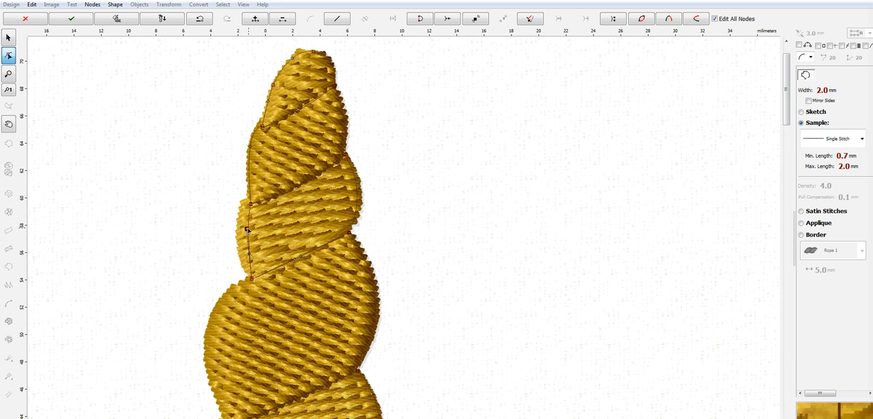
right_click(247, 230)
left_click(283, 288)
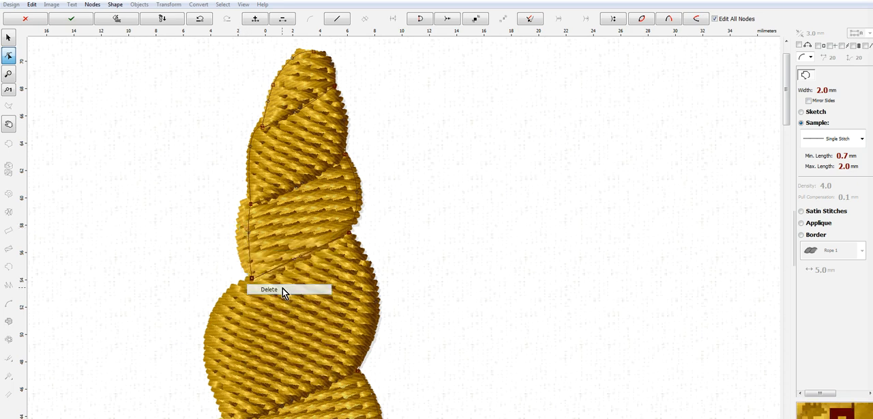
left_click_drag(248, 233, 237, 229)
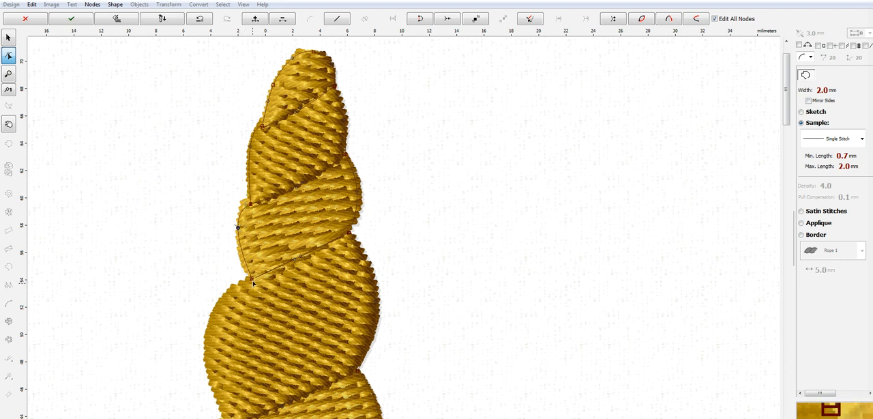
Step: Trace the fourth horn segment's left edge down to the notch beneath it, curving the line to follow the fill
left_click(206, 362)
left_click_drag(228, 317, 215, 308)
left_click_drag(791, 114, 795, 149)
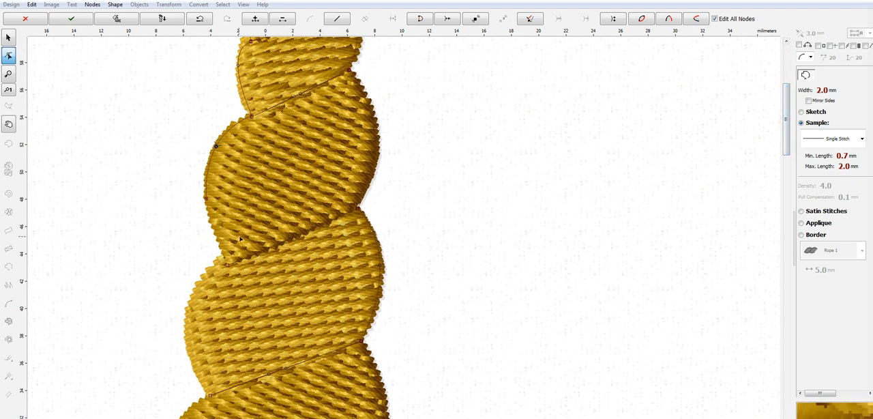
left_click(226, 253)
left_click_drag(230, 265, 227, 267)
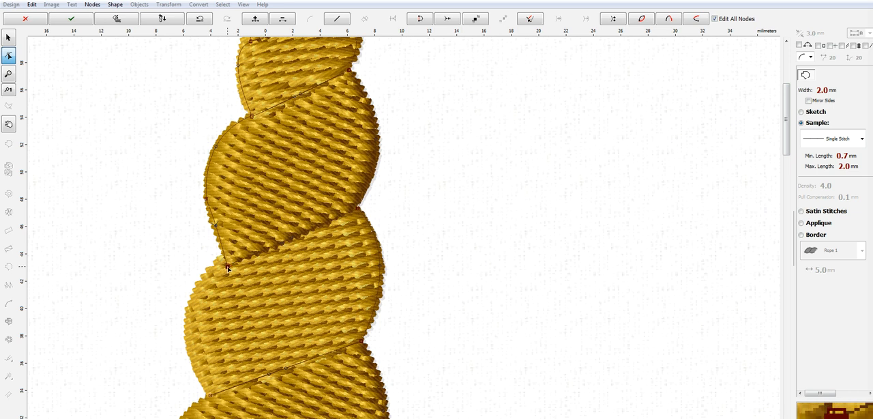
left_click_drag(216, 229, 211, 227)
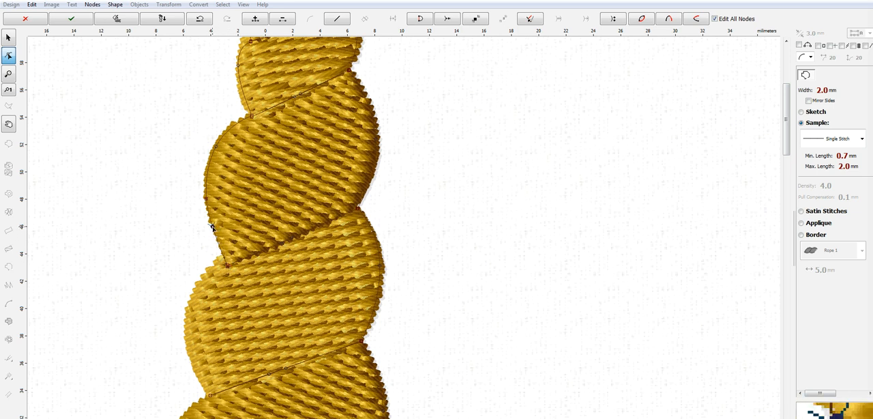
Step: Trace the third horn segment's left edge down to the notch beneath it, curving the line out to the fill's edge
left_click(186, 331)
left_click_drag(208, 298, 199, 287)
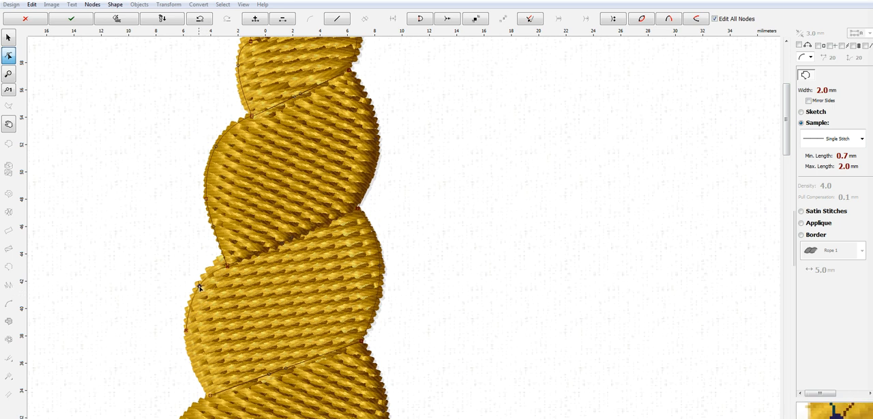
left_click(227, 265)
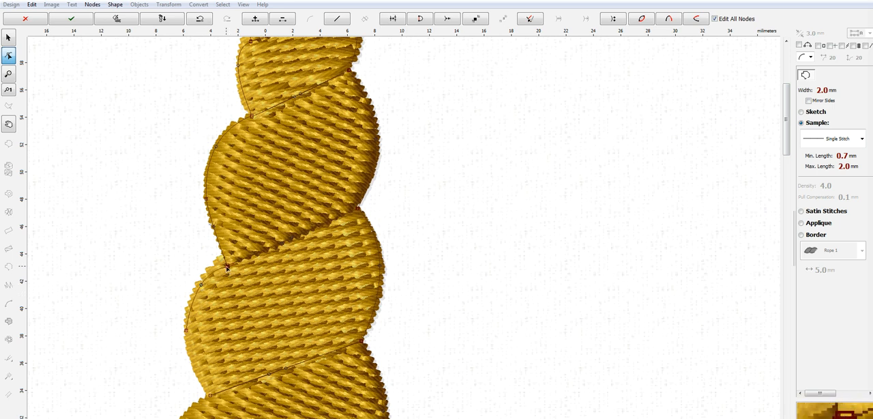
left_click(186, 330)
left_click(209, 390)
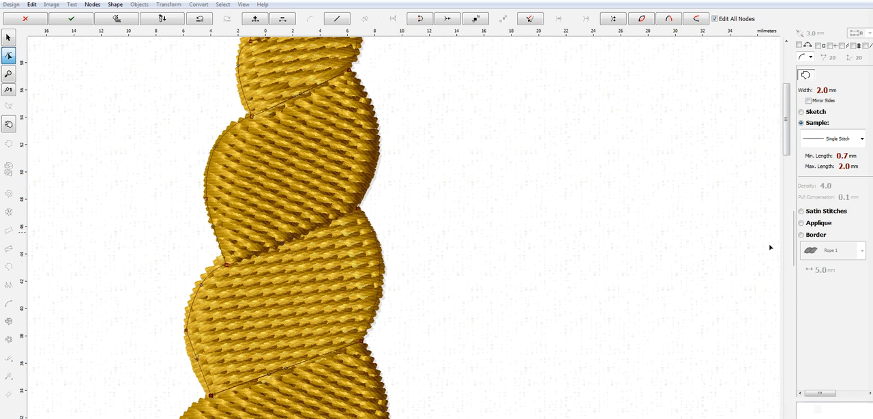
left_click_drag(784, 143, 788, 172)
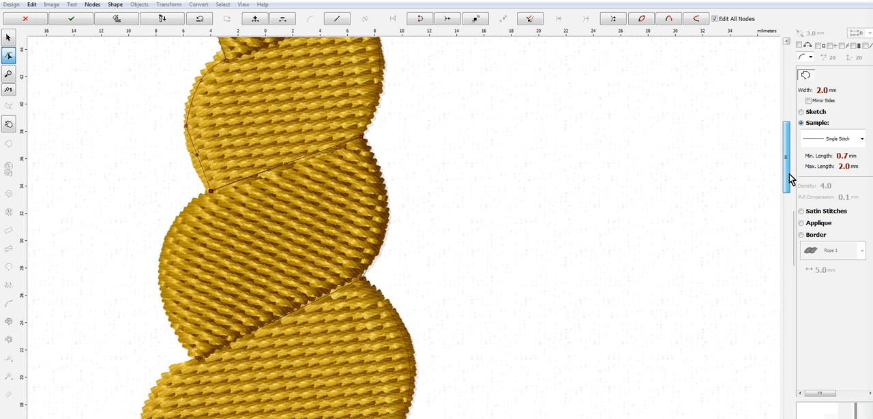
left_click_drag(198, 155, 191, 157)
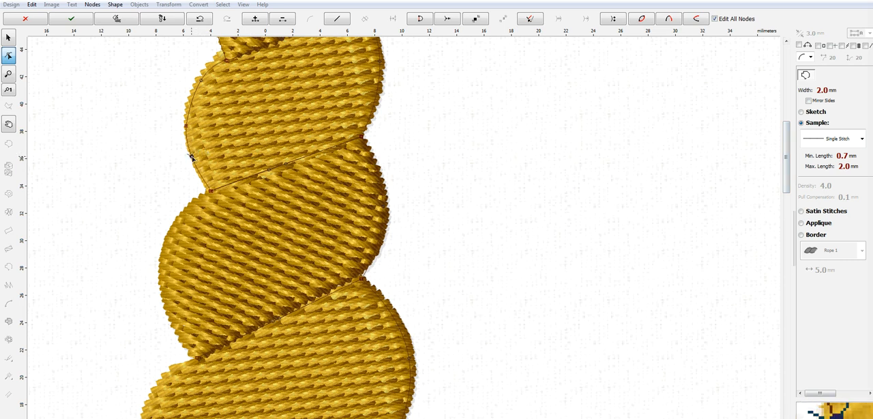
Step: Outline the second horn segment's left edge down to its lower notch, bending both spans to match the stitched shape
left_click(162, 260)
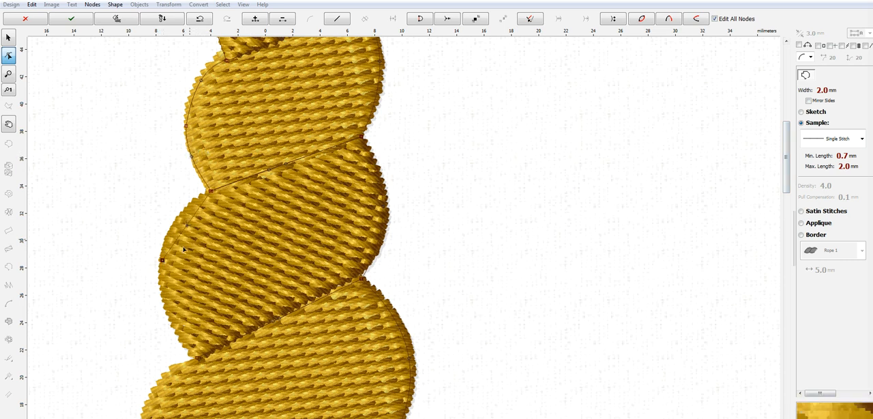
left_click_drag(189, 225, 180, 219)
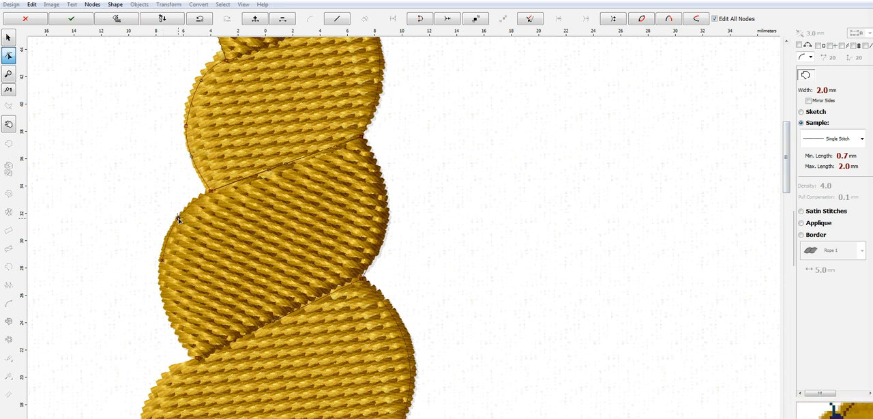
left_click(185, 338)
left_click(196, 356)
left_click_drag(175, 300, 167, 305)
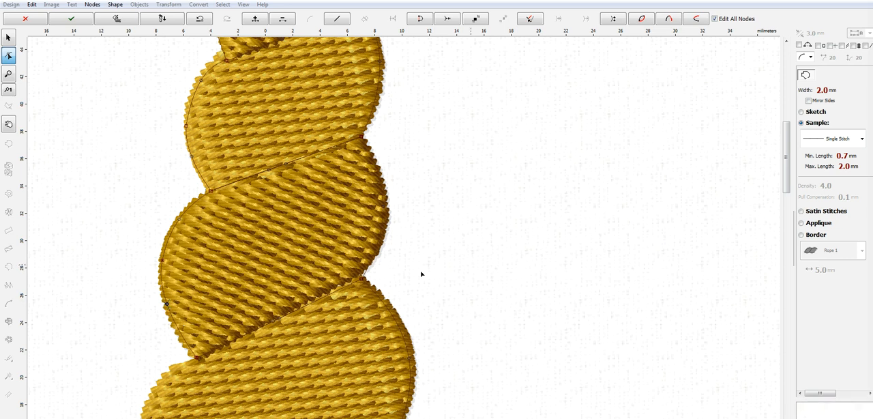
Step: Outline the bottom horn segment's left edge down to the orange hair, curving the line along the fill
left_click_drag(787, 167, 789, 198)
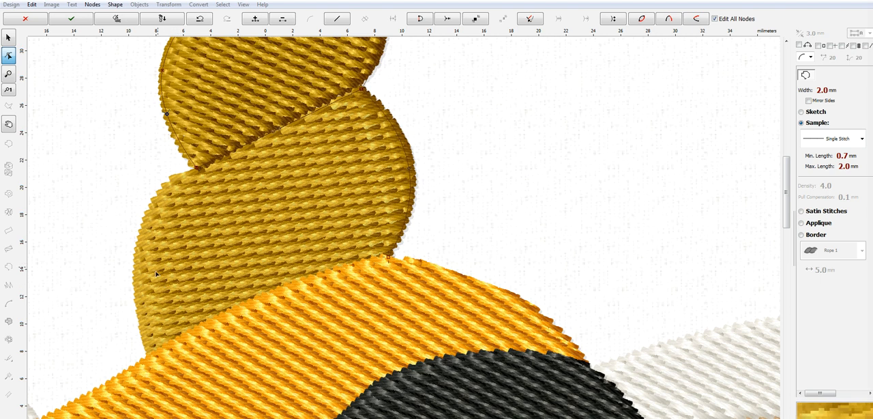
left_click(136, 248)
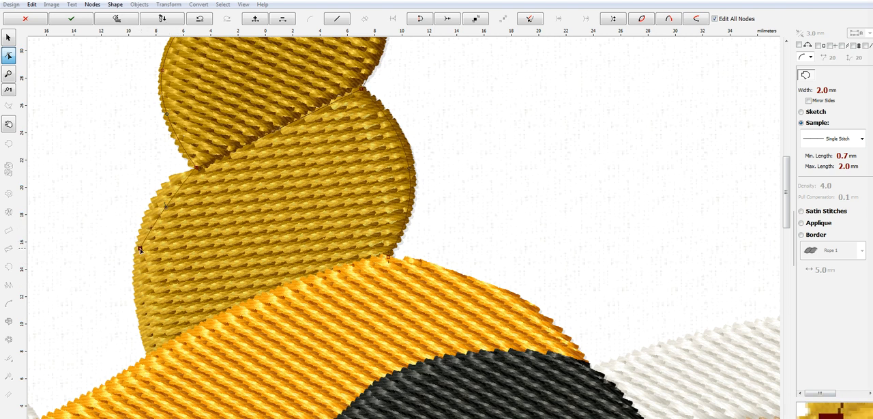
left_click_drag(168, 204, 155, 199)
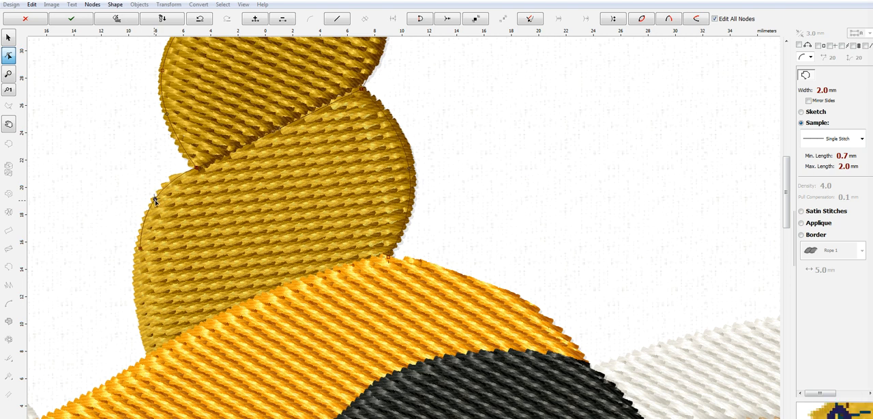
left_click(147, 353)
left_click_drag(145, 307, 135, 299)
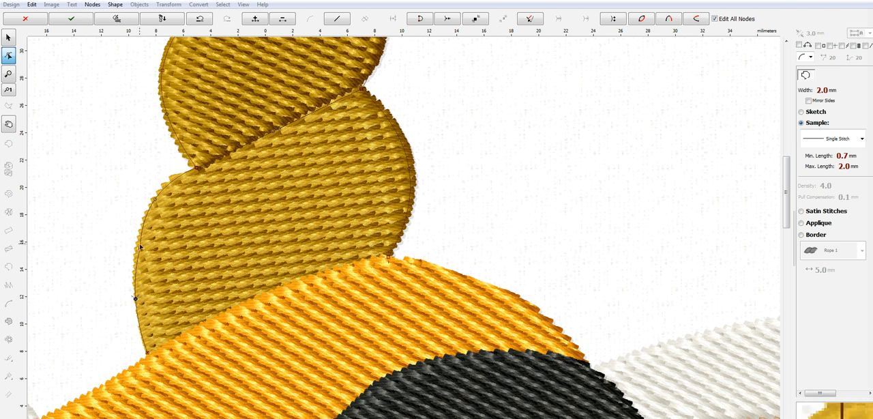
left_click_drag(134, 299, 135, 300)
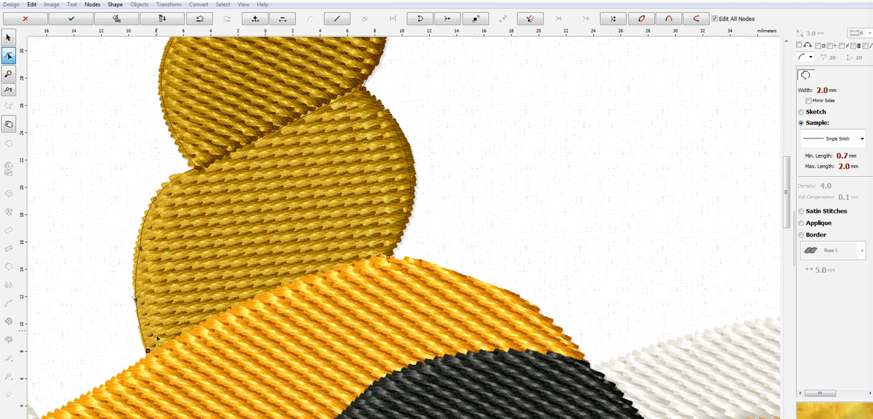
Step: Finish the horn outline and generate its stitches
right_click(287, 257)
left_click(331, 268)
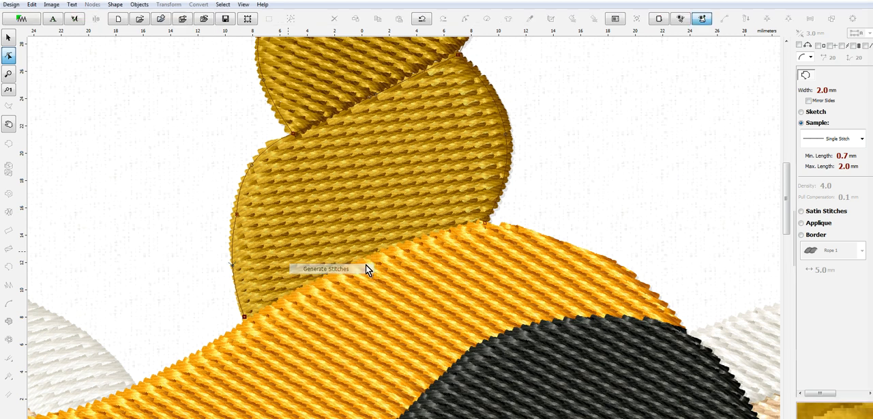
scroll(657, 209, "down", 5)
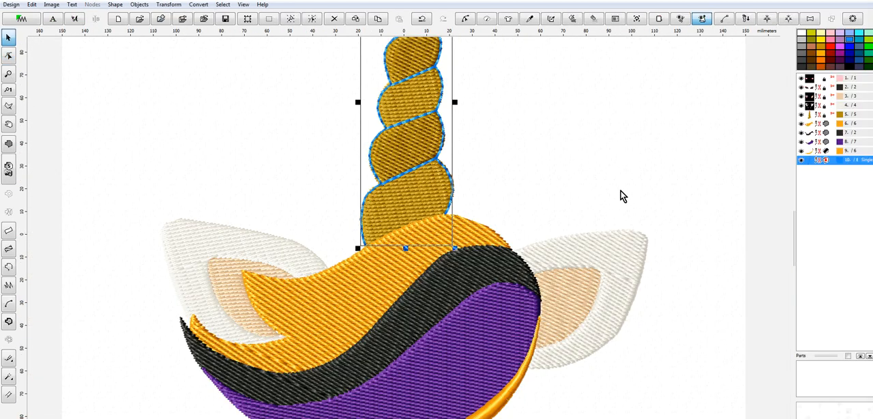
Step: Recolor the horn outline with thread 2150 Dark Grey from the Marathon Polyester catalog
right_click(807, 165)
mouse_move(801, 222)
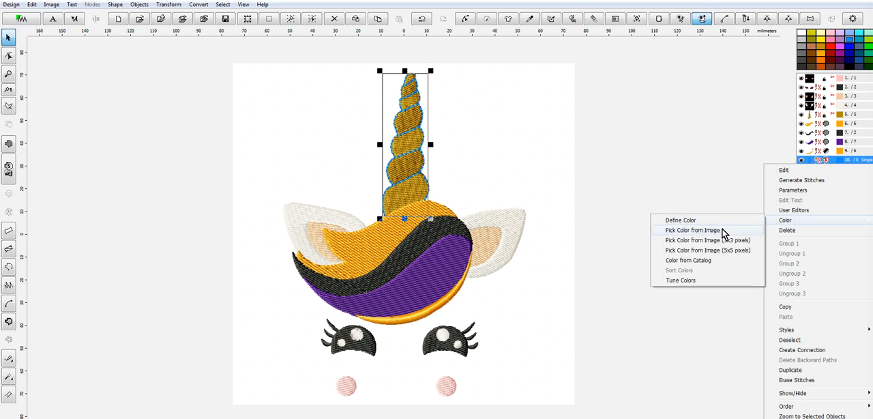
left_click(713, 261)
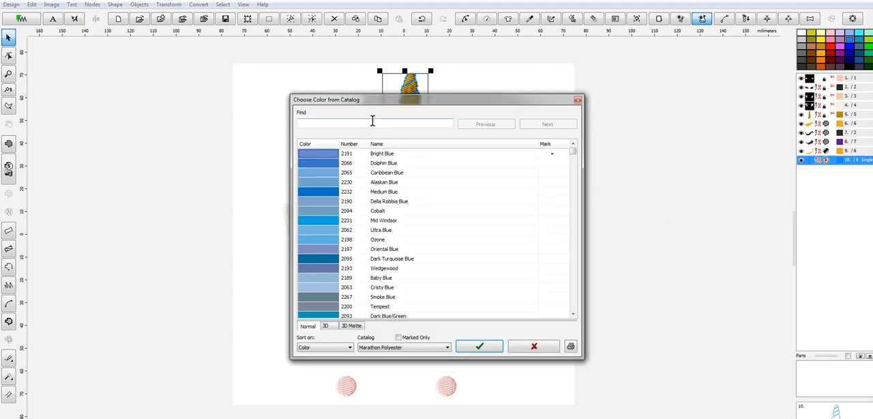
left_click(342, 123)
type("2150")
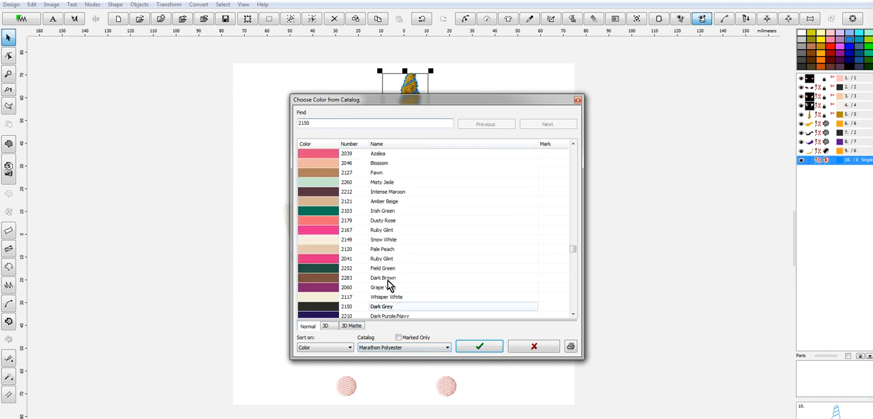
left_click(330, 308)
left_click(485, 346)
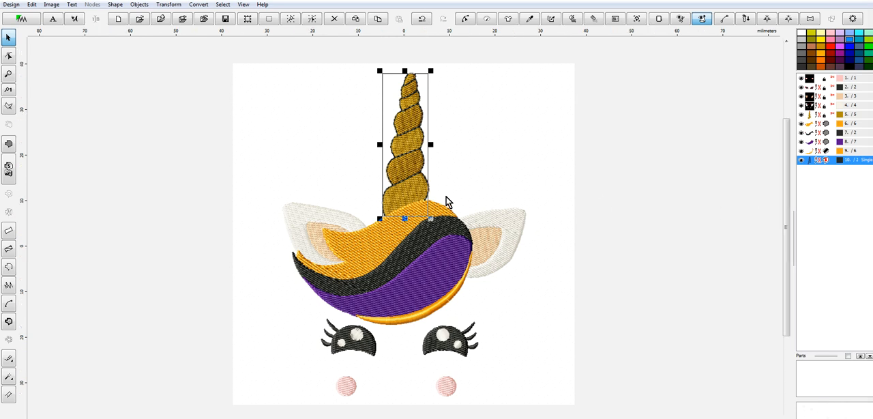
Step: Create a backward path for the horn outline
scroll(449, 207, "up", 2)
left_click_drag(793, 189, 785, 125)
left_click_drag(786, 189, 787, 160)
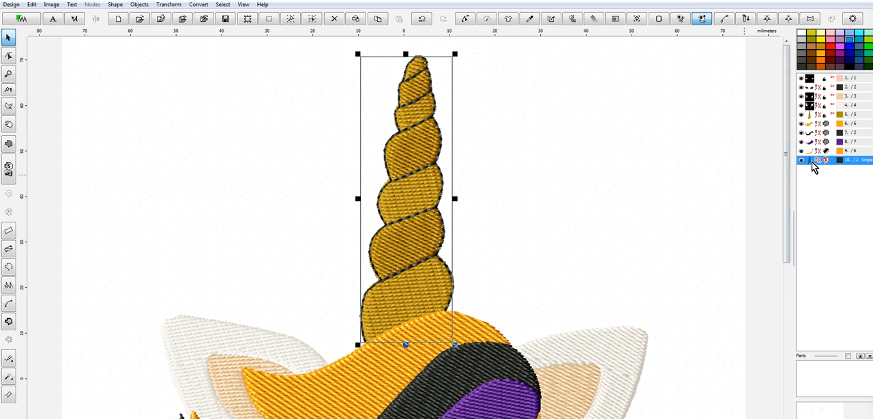
left_click(171, 6)
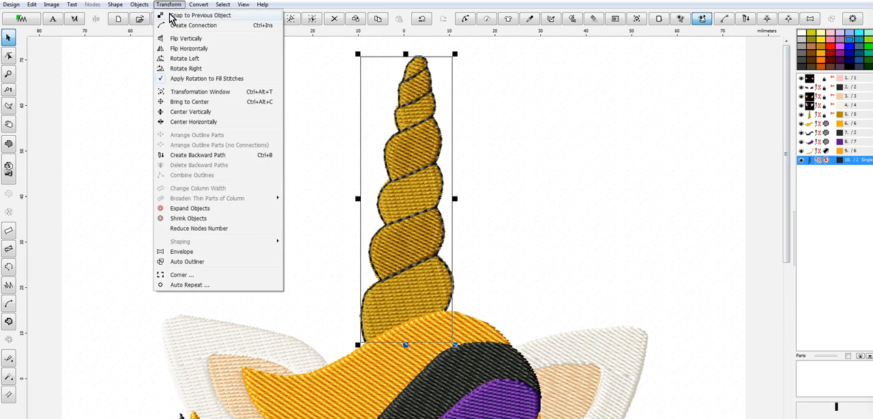
left_click(195, 155)
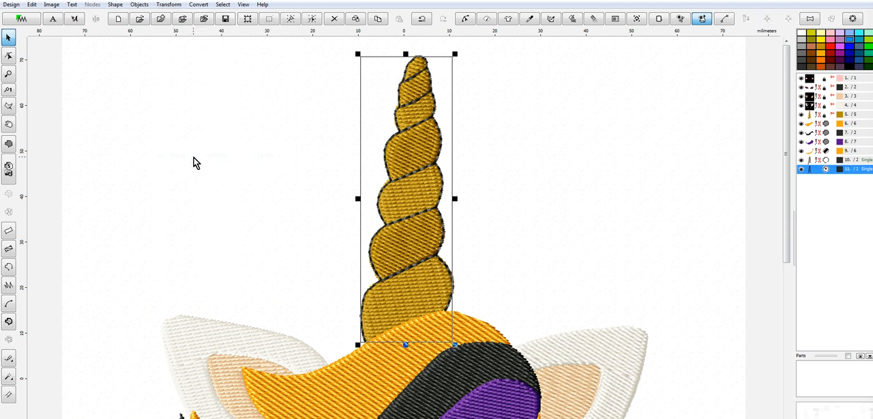
Step: Select the horn outline together with its backward path and generate stitches for both
left_click(811, 160)
right_click(812, 161)
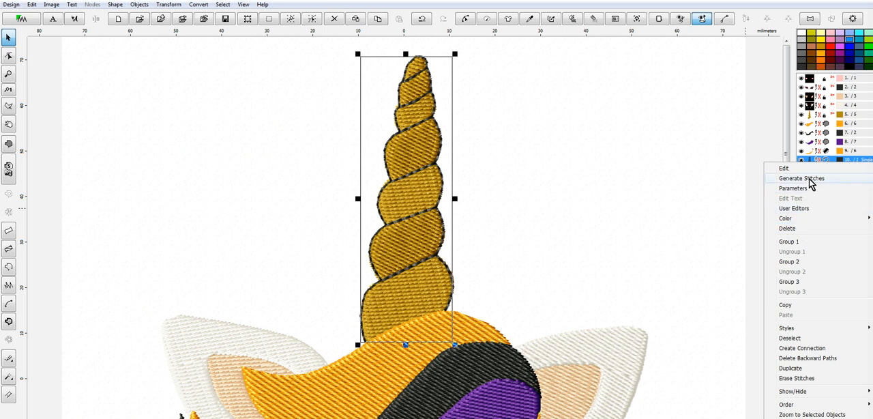
left_click(810, 180)
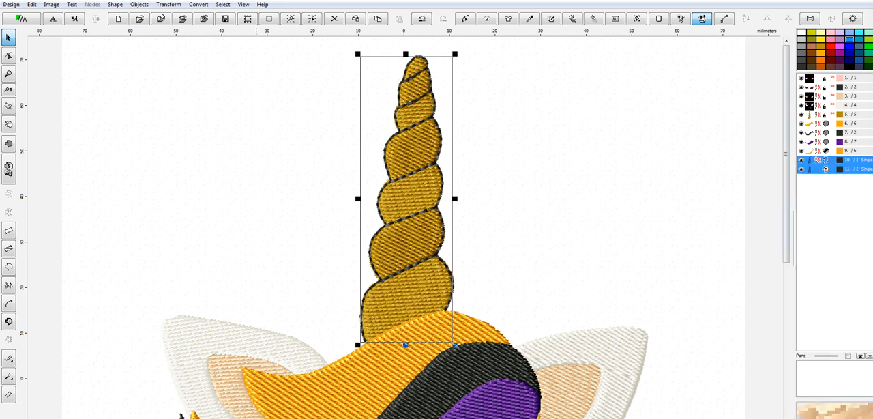
Step: Run the stitch simulation of the horn outline and its backward path, and examine the whole design
key("F10")
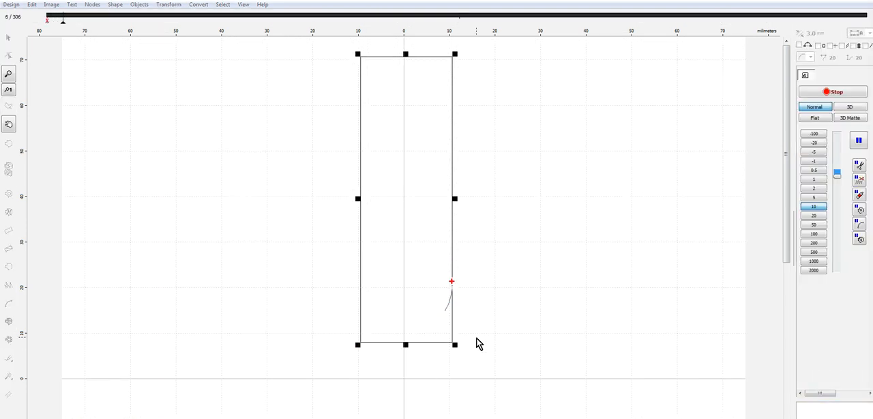
left_click(856, 111)
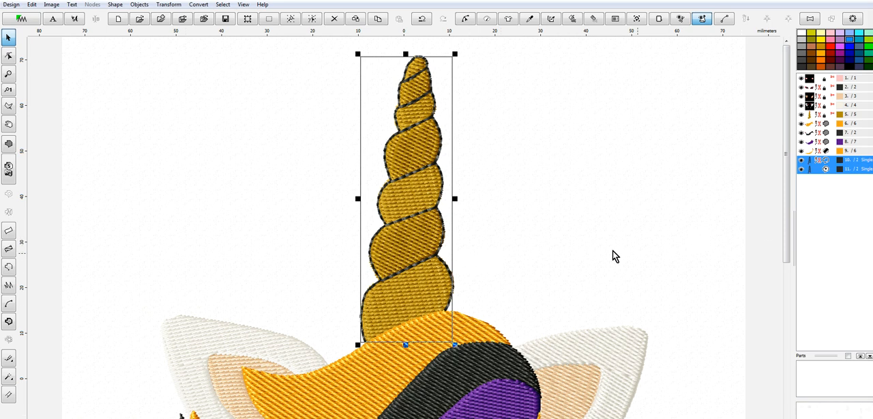
left_click_drag(786, 227, 789, 248)
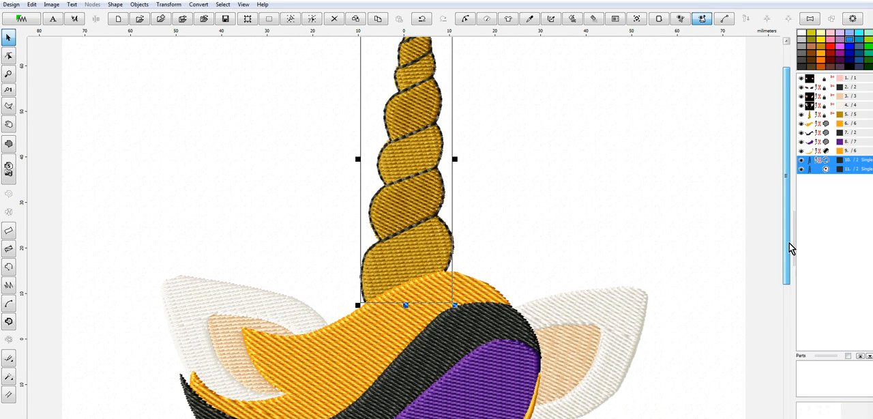
scroll(606, 272, "down", 1)
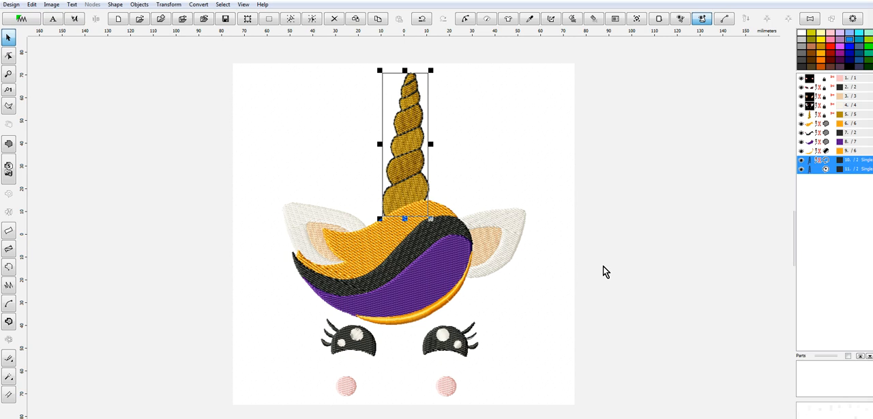